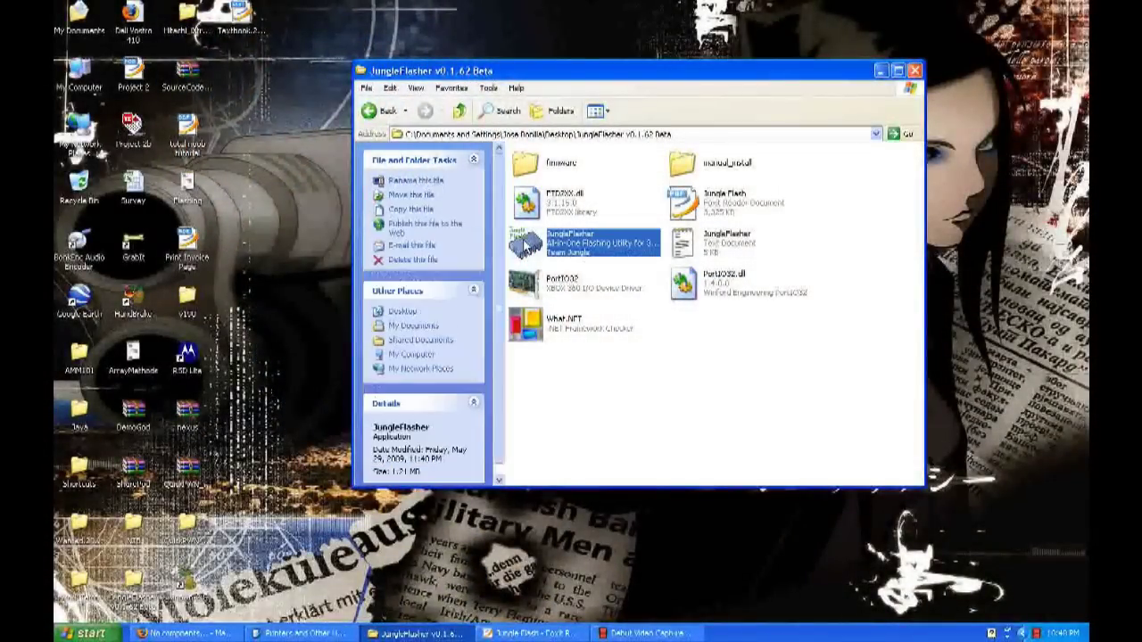
Step: Launch JungleFlasher, dismiss the startup notice and open the Hitachi GDR3120 settings
{"action": "double_click", "coordinate": [524, 244]}
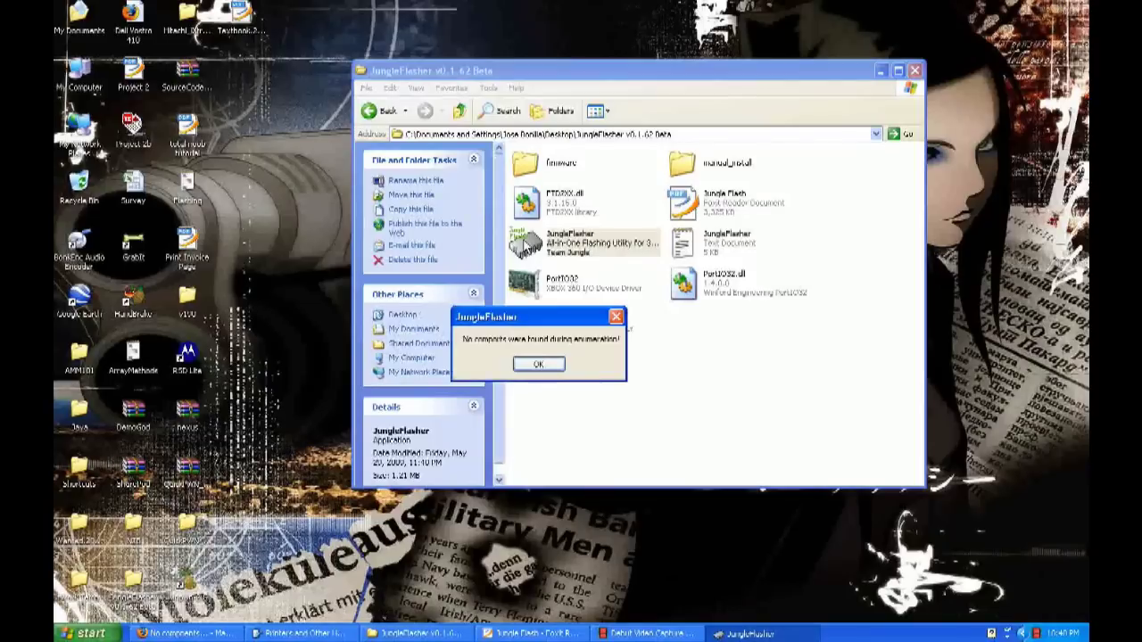
{"action": "left_click", "coordinate": [539, 365]}
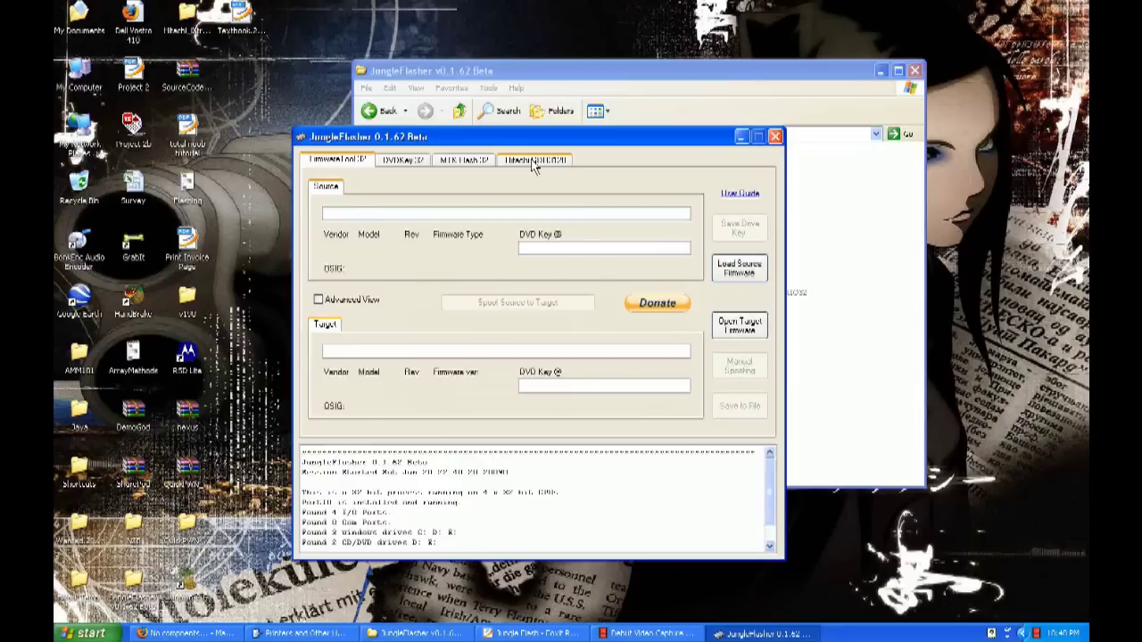
{"action": "left_click", "coordinate": [533, 164]}
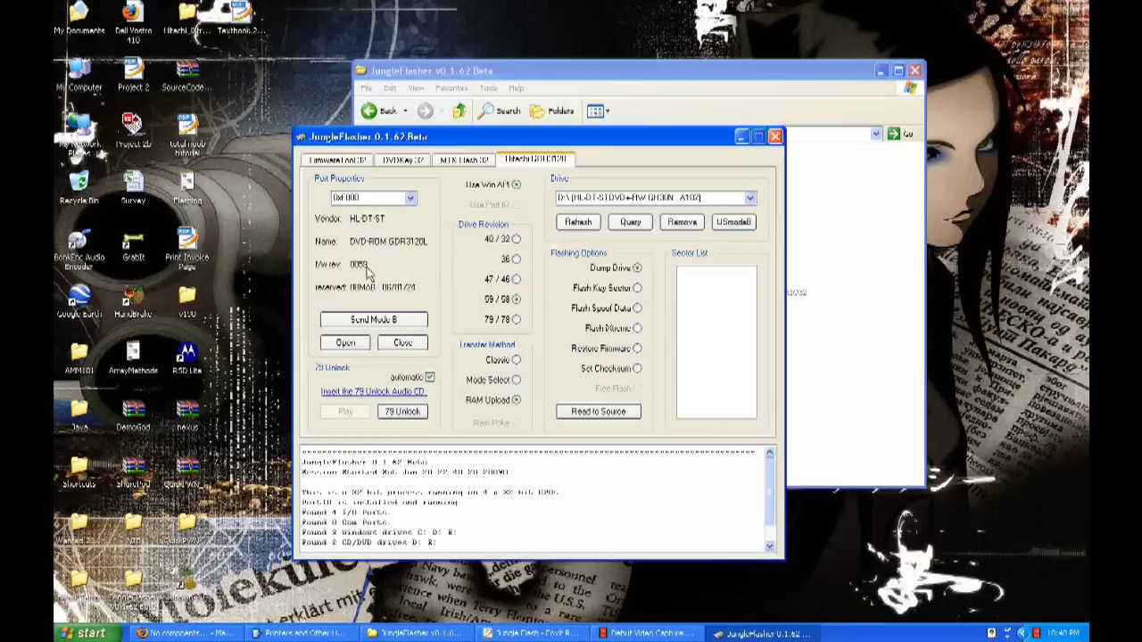
Step: Check I/O port 0xF200 for the Hitachi drive and return the port selection to 0xF000
{"action": "left_click", "coordinate": [409, 198]}
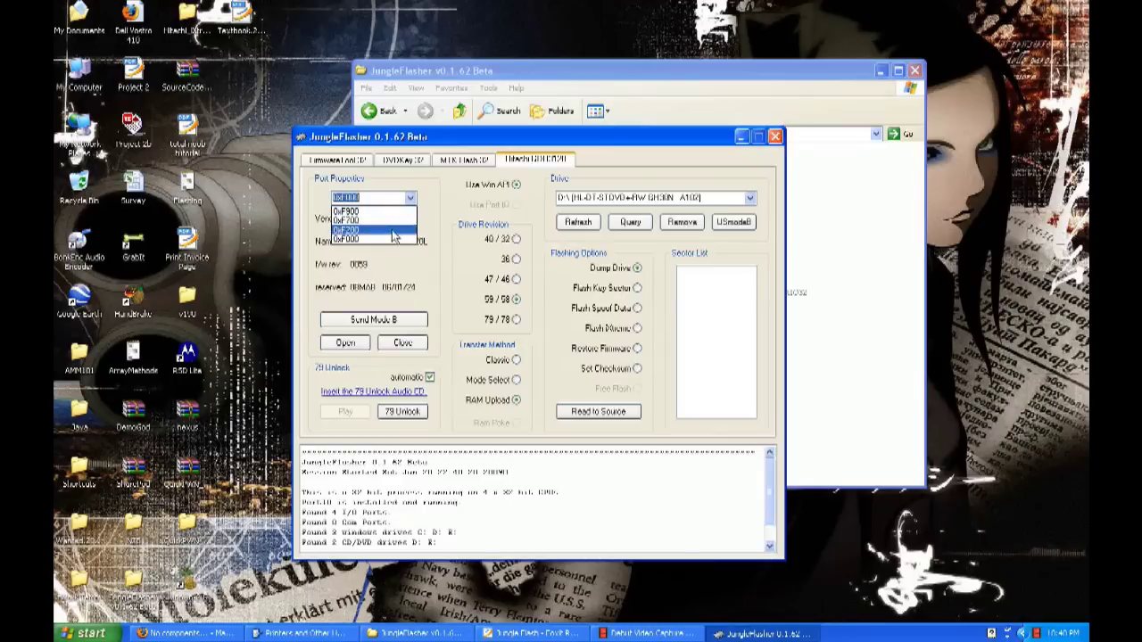
{"action": "left_click", "coordinate": [393, 232]}
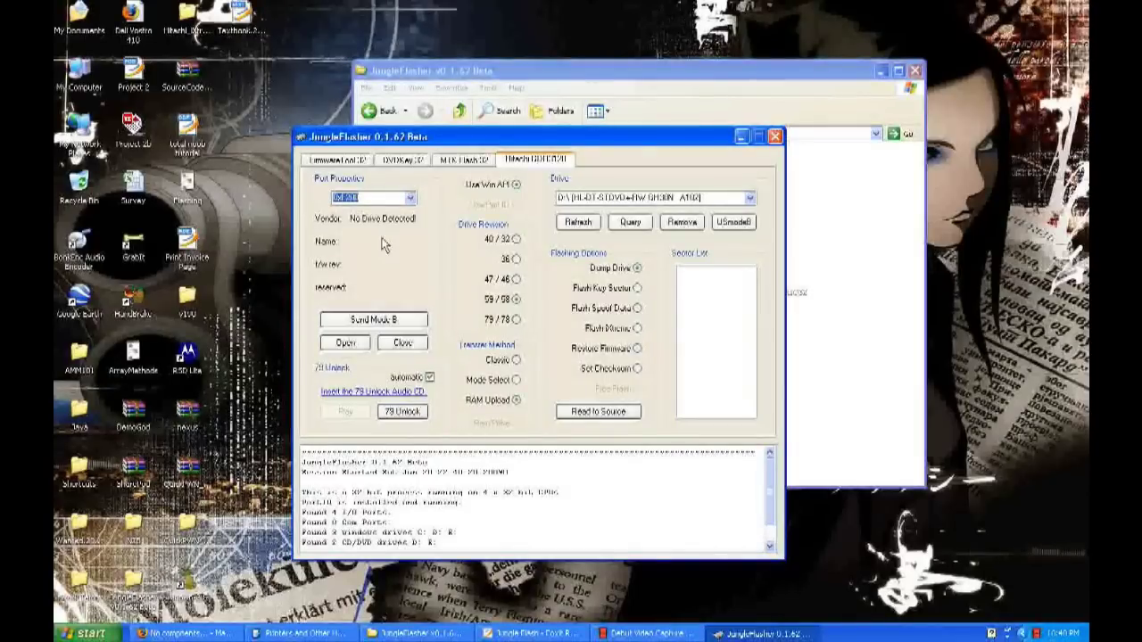
{"action": "left_click", "coordinate": [410, 198]}
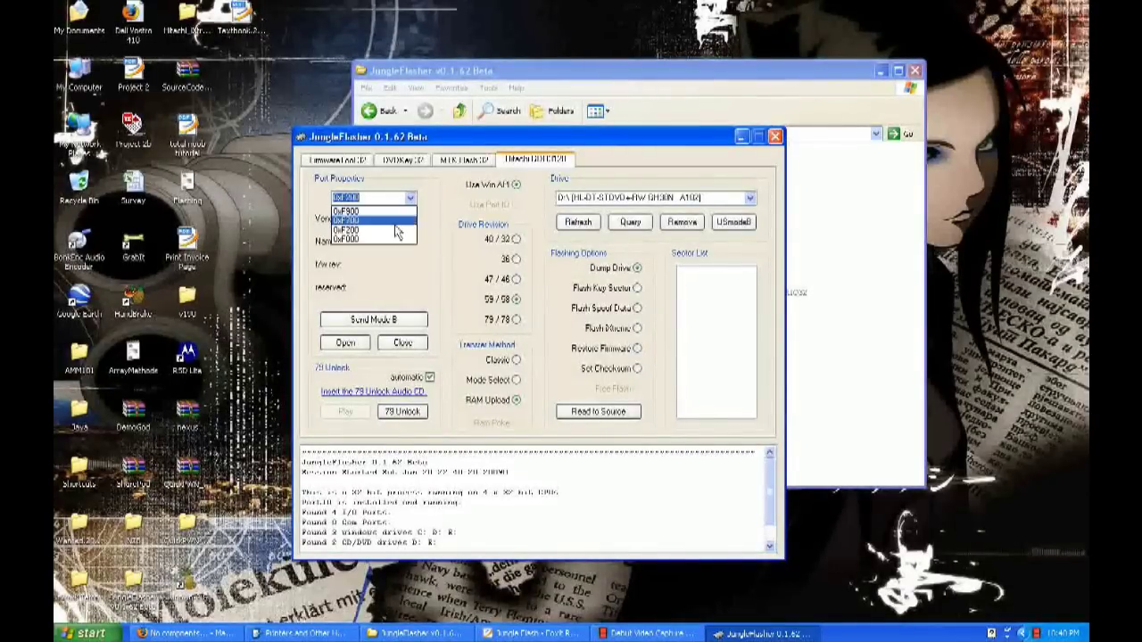
{"action": "left_click", "coordinate": [384, 240]}
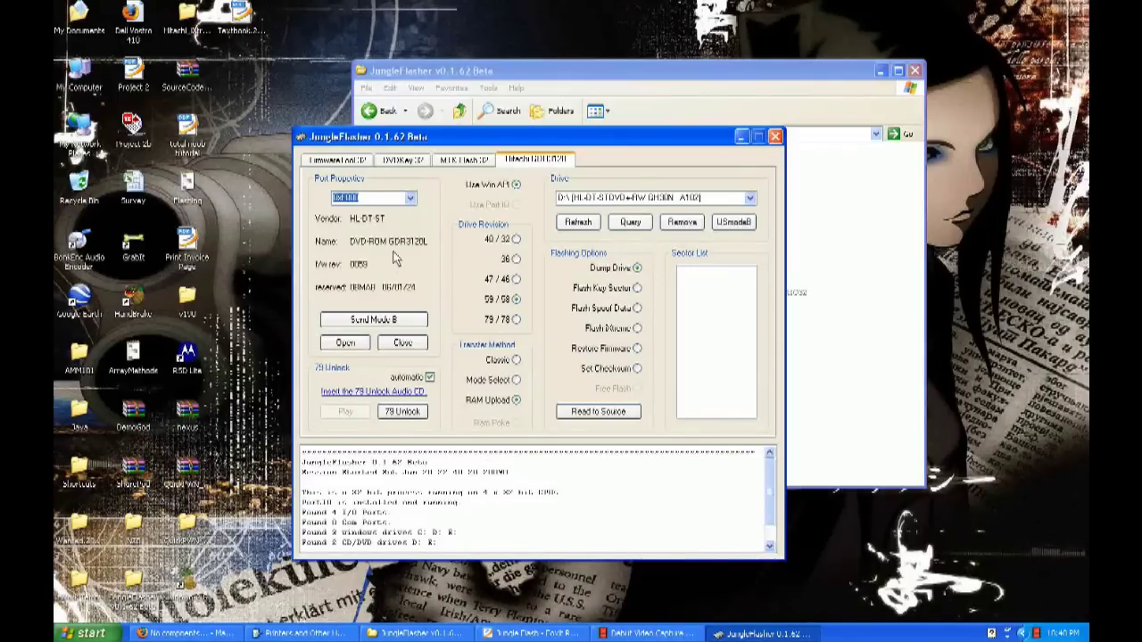
Step: Send the Mode-B command to the Hitachi drive and confirm it
{"action": "left_click", "coordinate": [373, 319]}
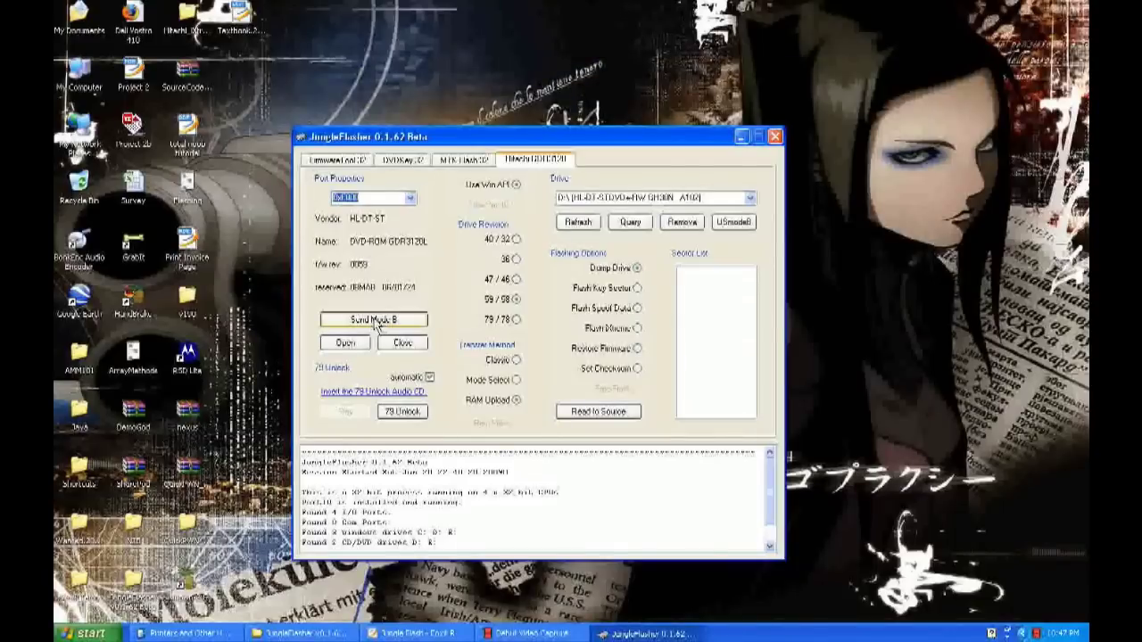
{"action": "left_click", "coordinate": [374, 323]}
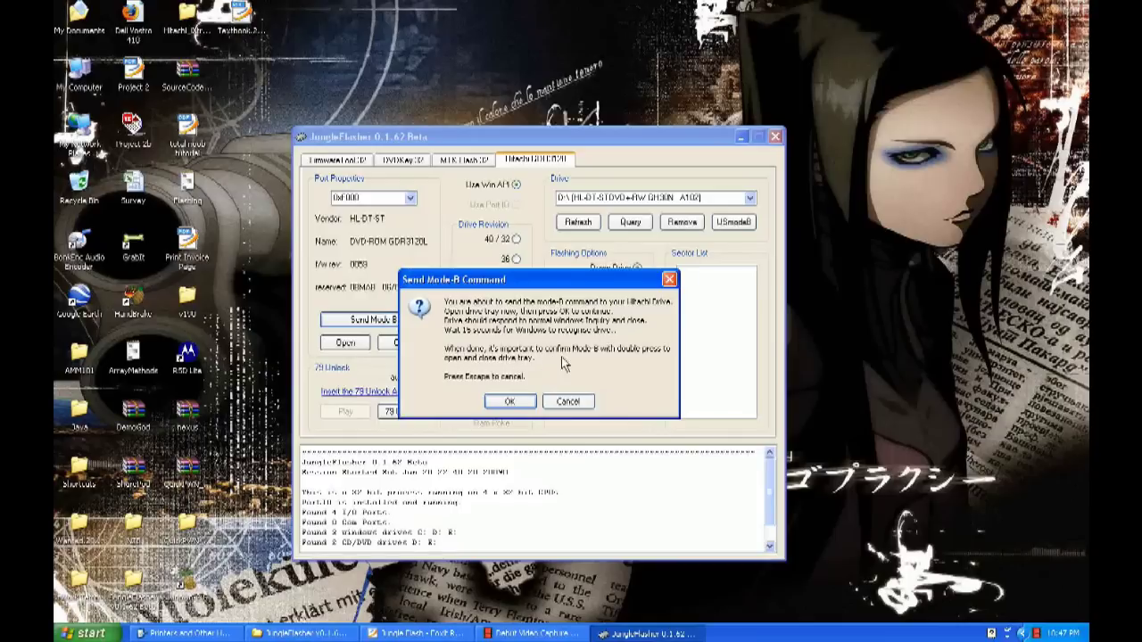
{"action": "left_click", "coordinate": [509, 402]}
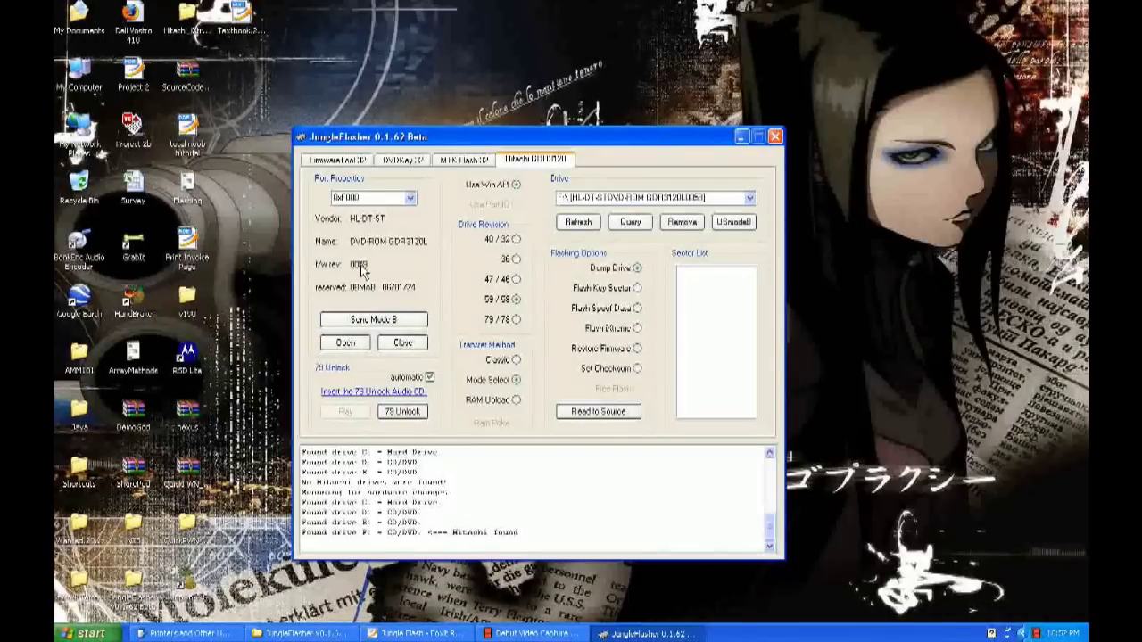
Step: Dump the drive's firmware to source using drive revision 59/58 and the Mode Select transfer method
{"action": "left_click", "coordinate": [515, 301]}
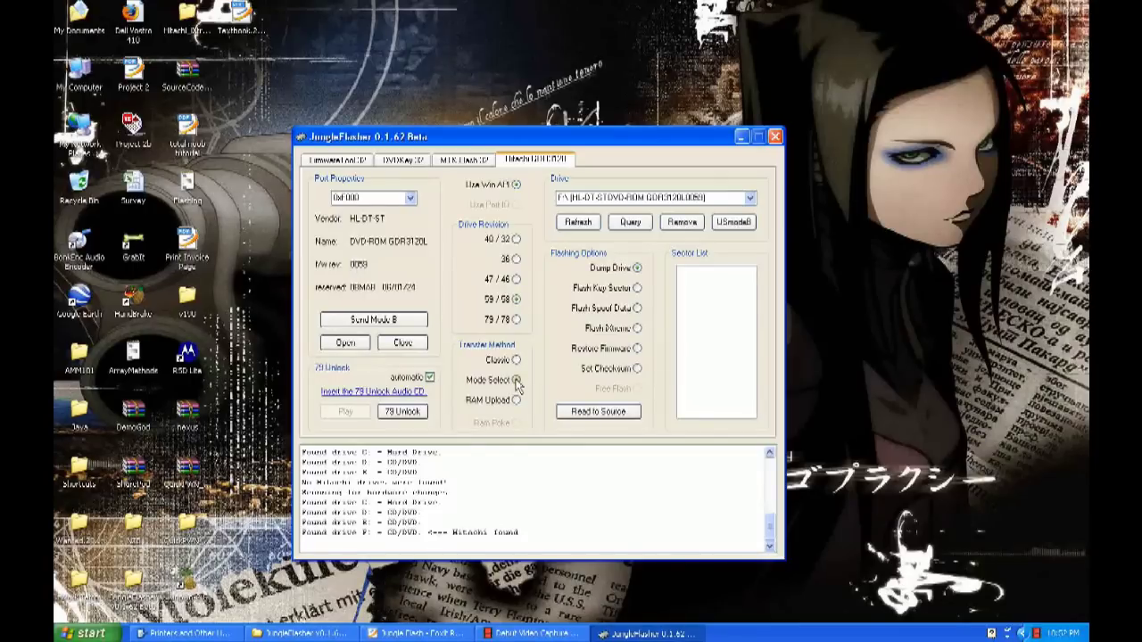
{"action": "left_click", "coordinate": [516, 381]}
{"action": "left_click", "coordinate": [597, 413]}
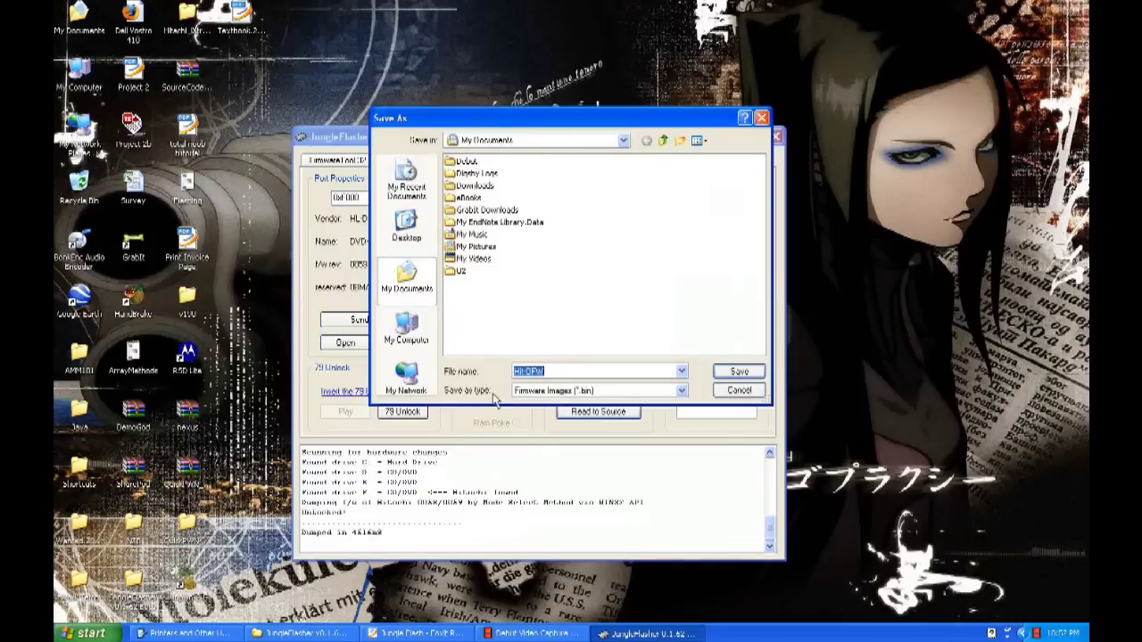
Step: Save the firmware dump as Hit-OFW in a new desktop folder named Hitachi, and save the drive key there as Key
{"action": "left_click", "coordinate": [407, 229]}
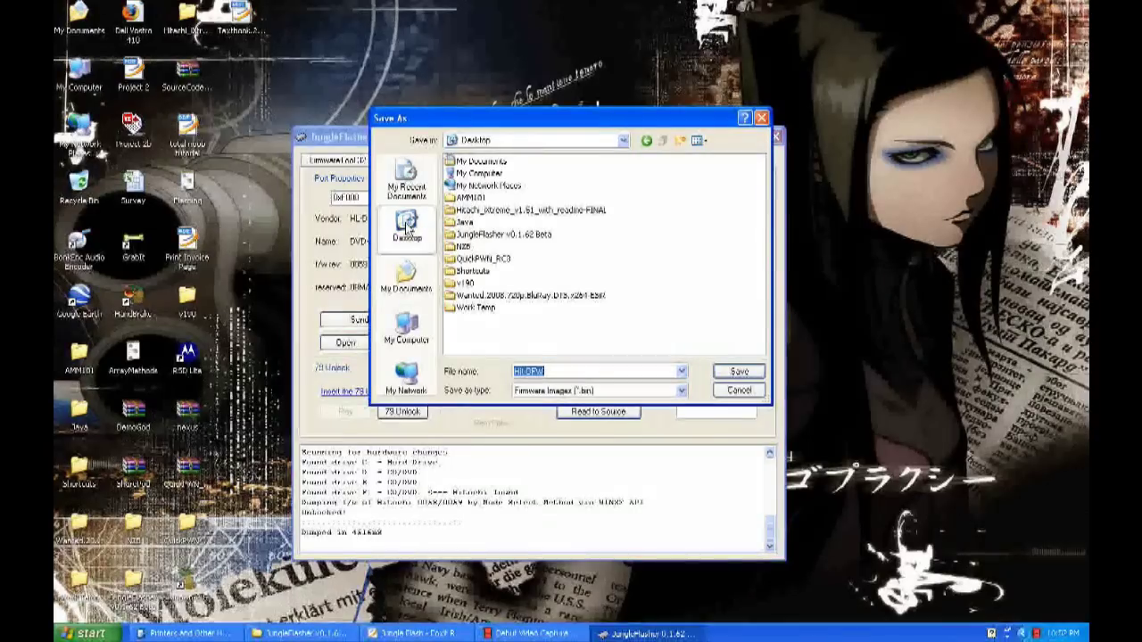
{"action": "left_click", "coordinate": [680, 142]}
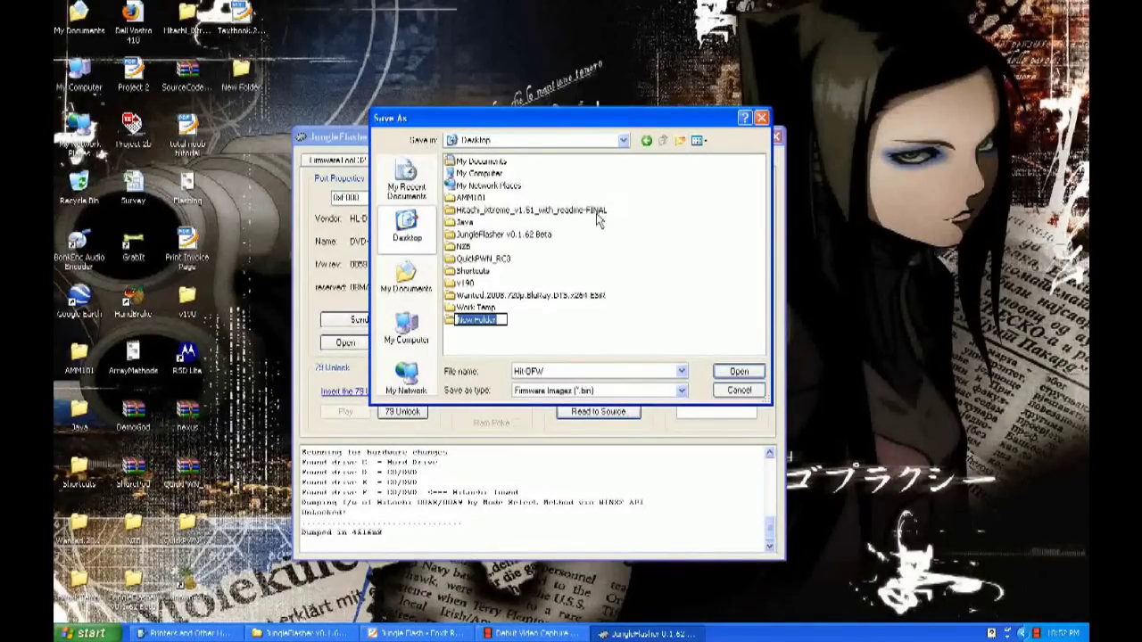
{"action": "type", "text": "Hitachi"}
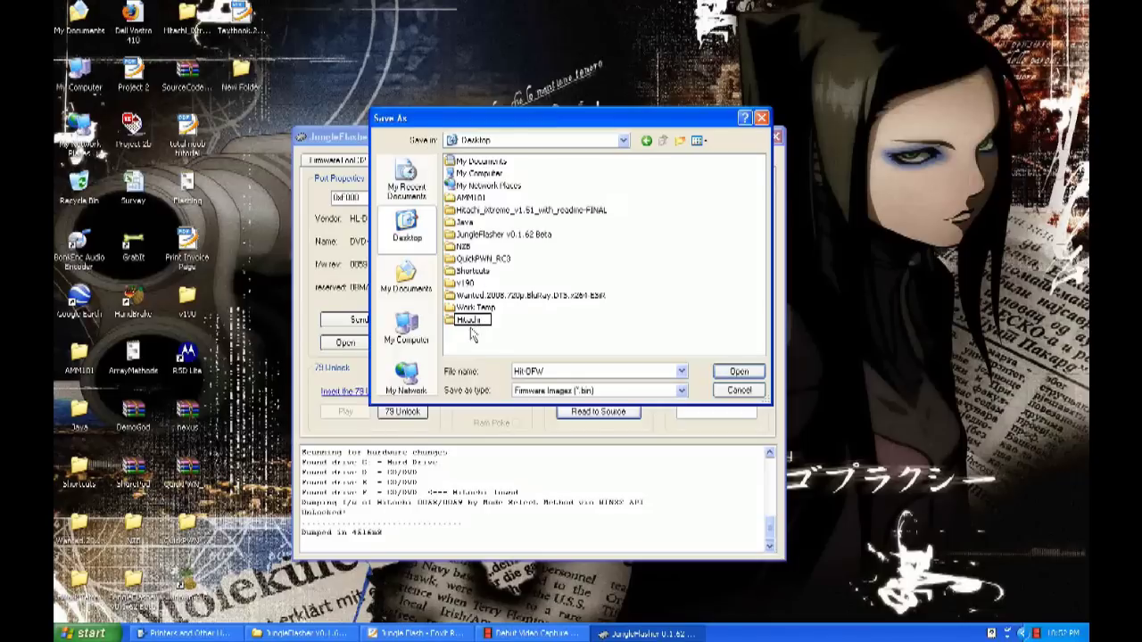
{"action": "key", "text": "Return"}
{"action": "double_click", "coordinate": [470, 321]}
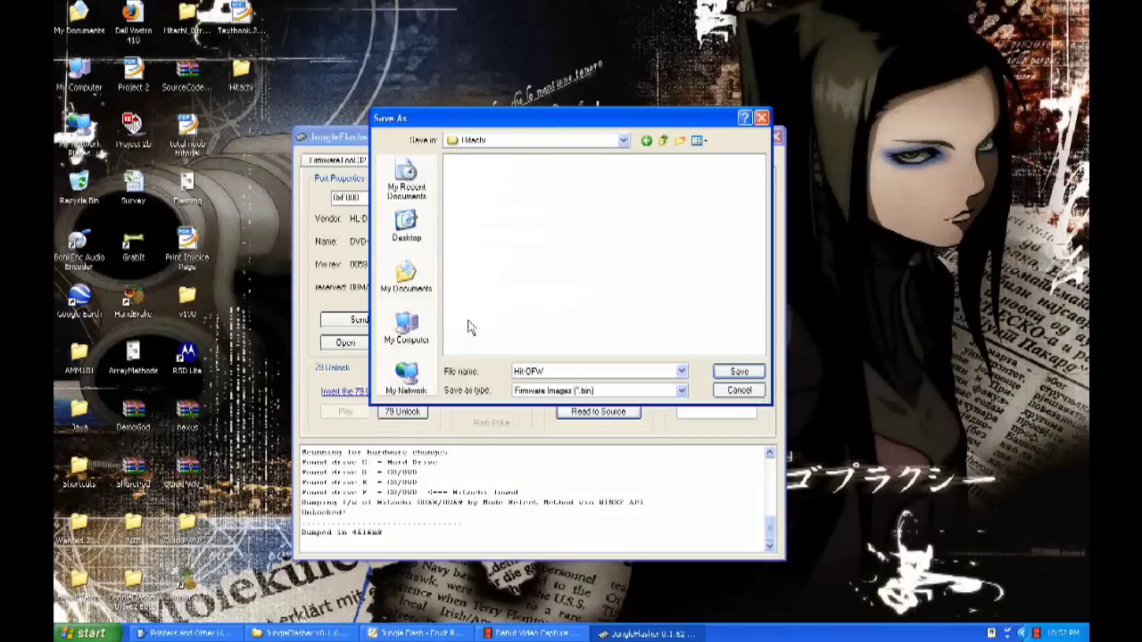
{"action": "left_click", "coordinate": [734, 375]}
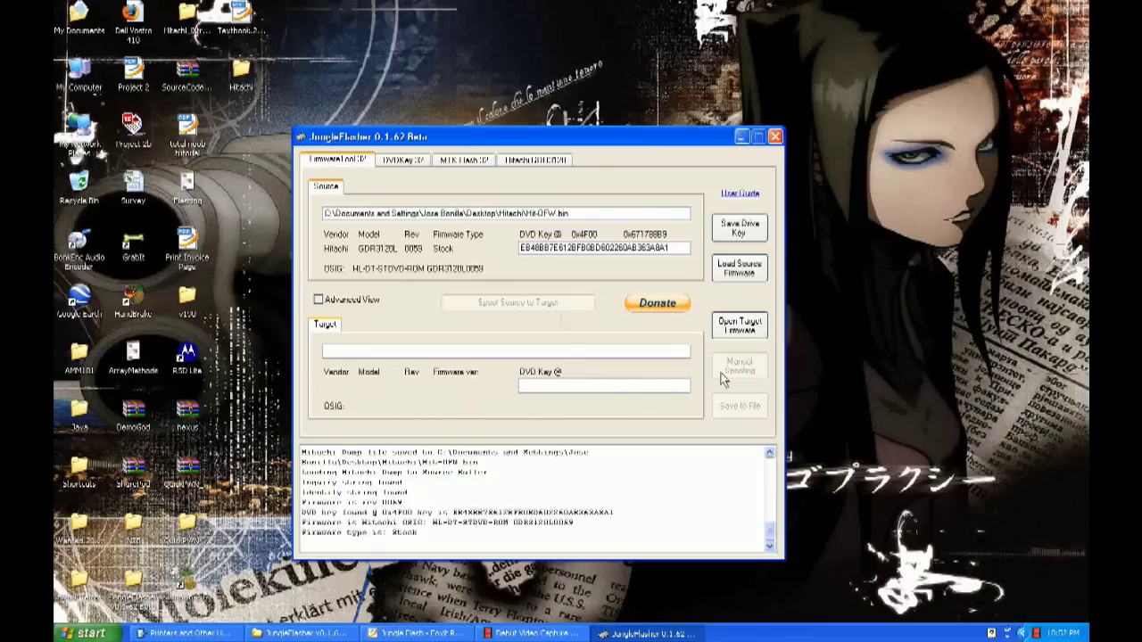
{"action": "left_click", "coordinate": [737, 230]}
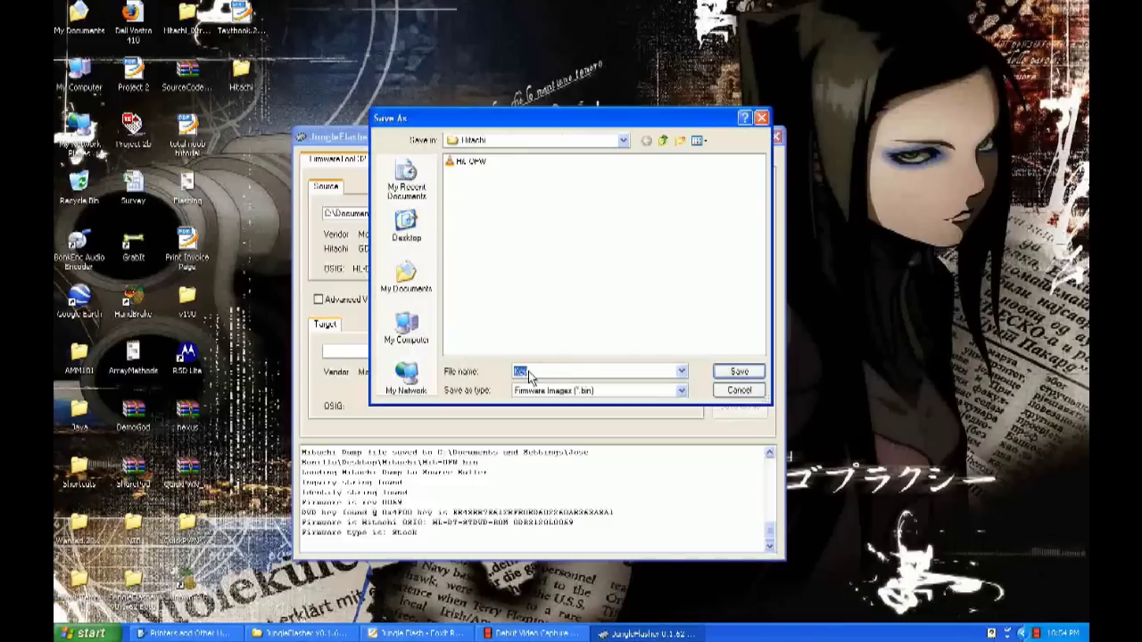
{"action": "left_click", "coordinate": [738, 373]}
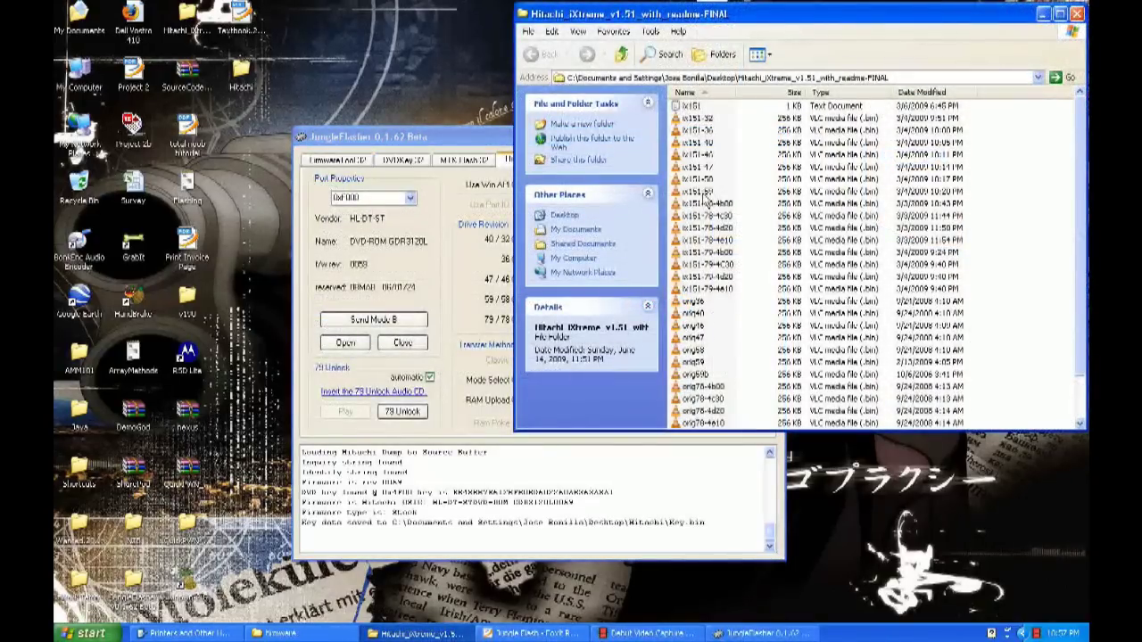
Step: Copy ix151-59 and orig59 from the Hitachi iXtreme v1.51 folder into JungleFlasher's firmware folder
{"action": "left_click", "coordinate": [704, 195]}
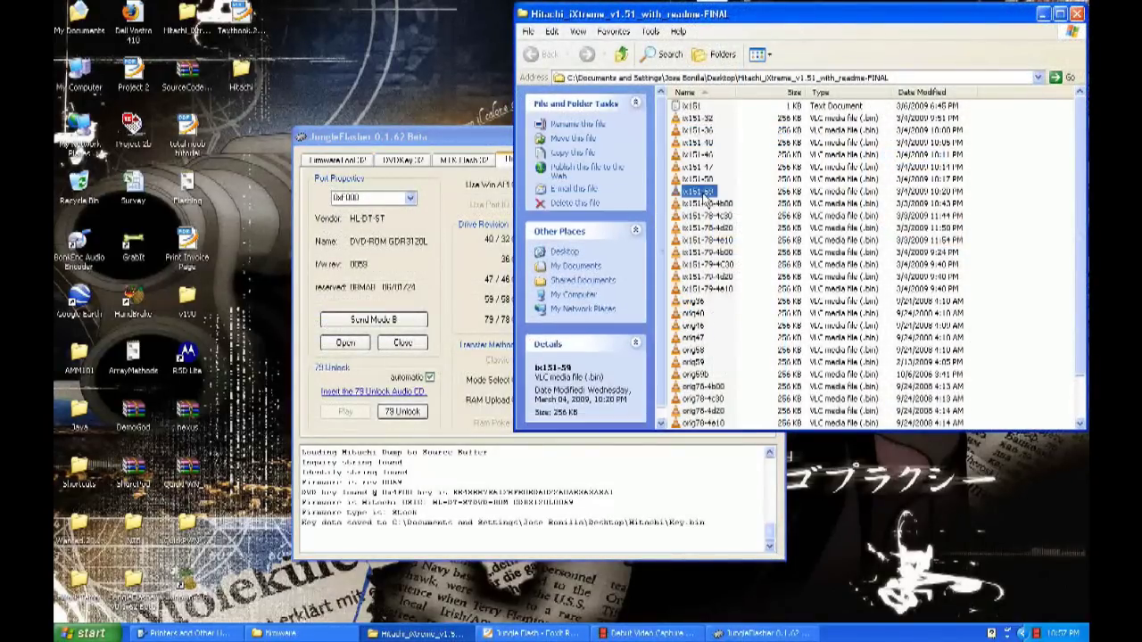
{"action": "left_click", "coordinate": [697, 364], "text": "ctrl"}
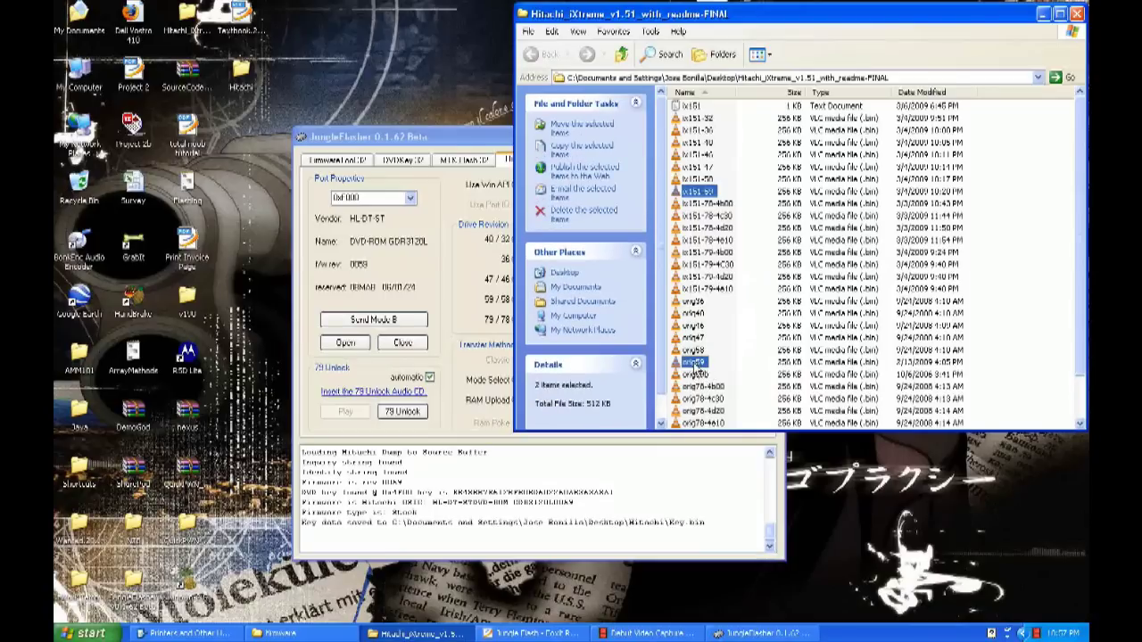
{"action": "right_click", "coordinate": [700, 371]}
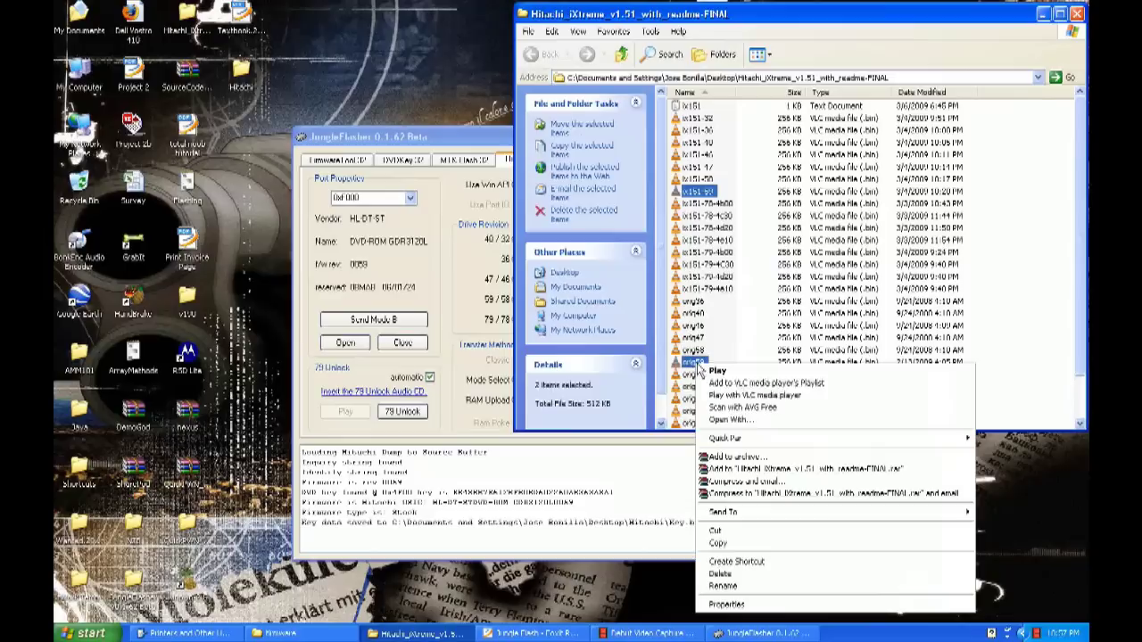
{"action": "left_click", "coordinate": [746, 546]}
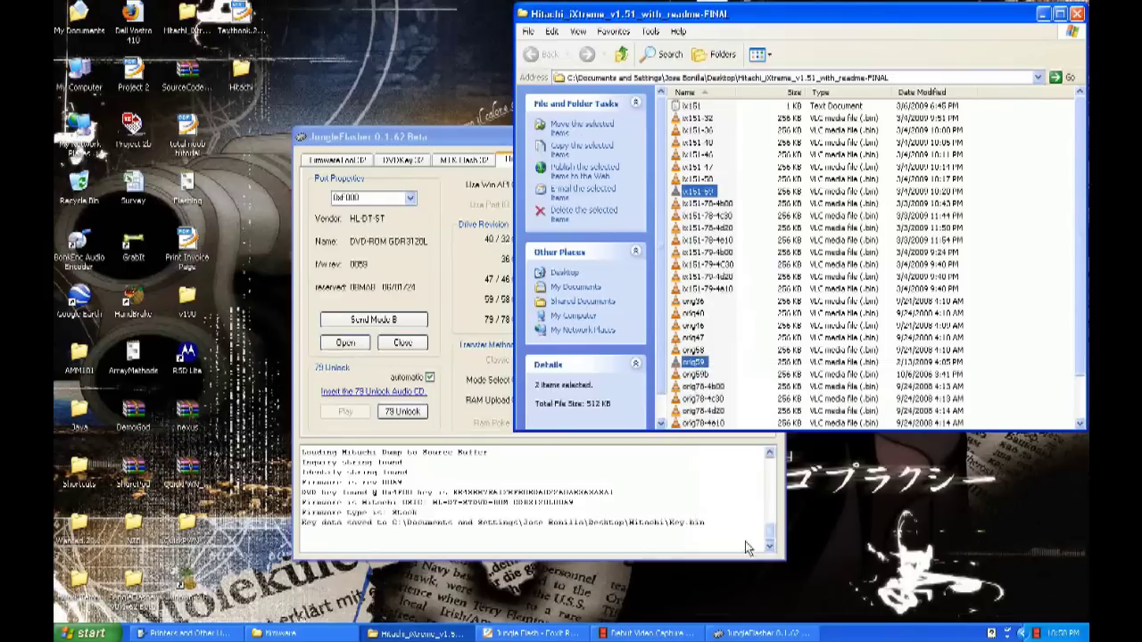
{"action": "left_click", "coordinate": [327, 637]}
{"action": "right_click", "coordinate": [744, 253]}
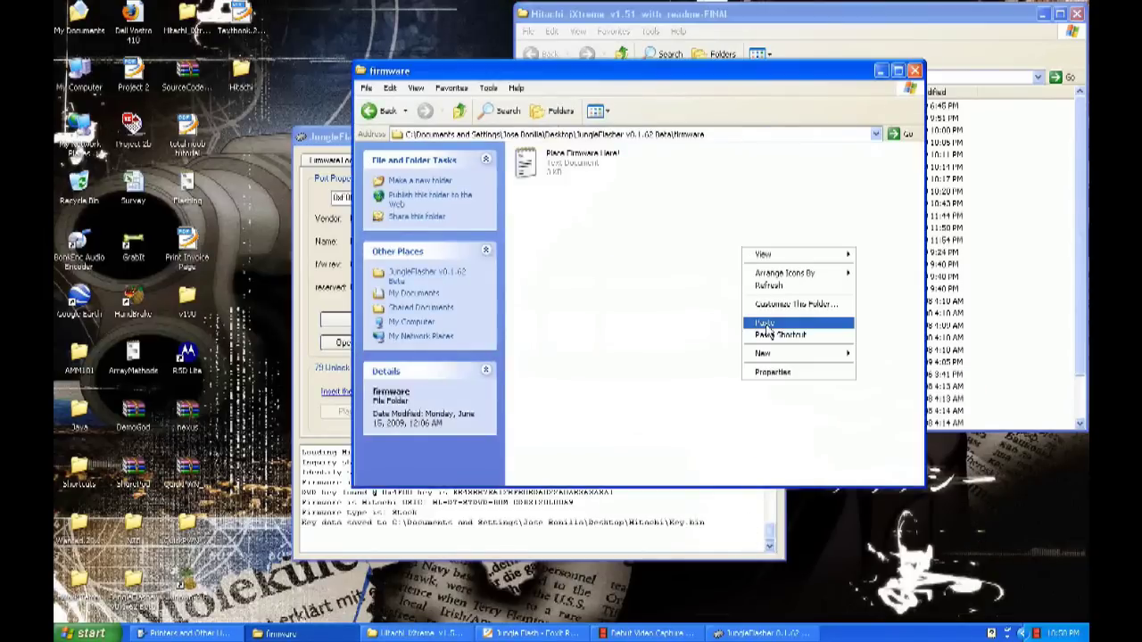
{"action": "left_click", "coordinate": [765, 323]}
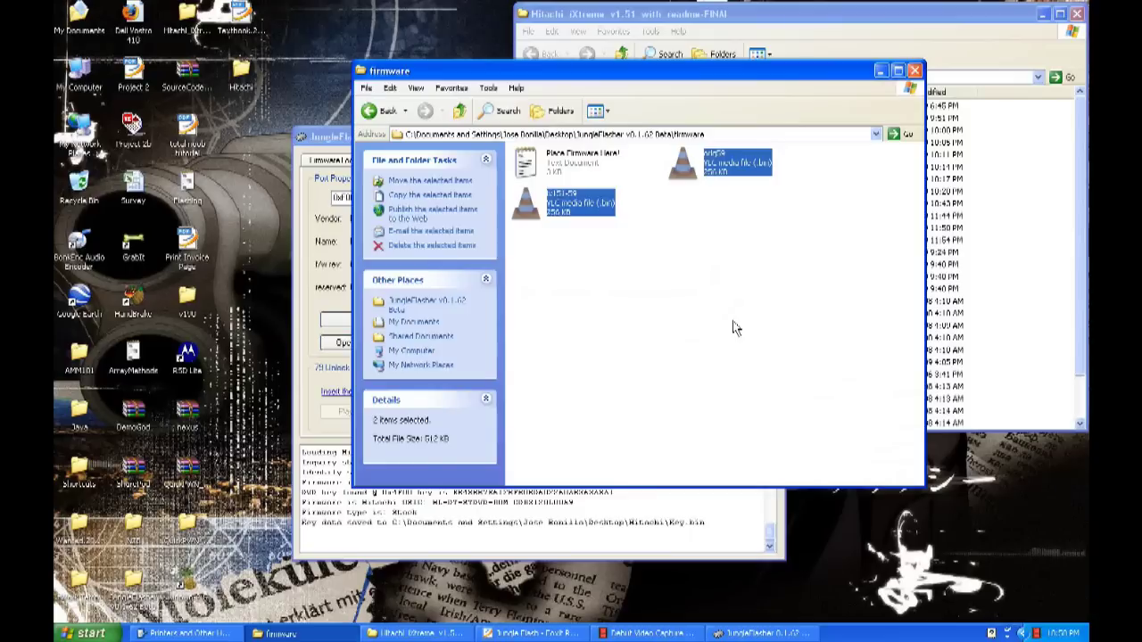
{"action": "left_click", "coordinate": [734, 328]}
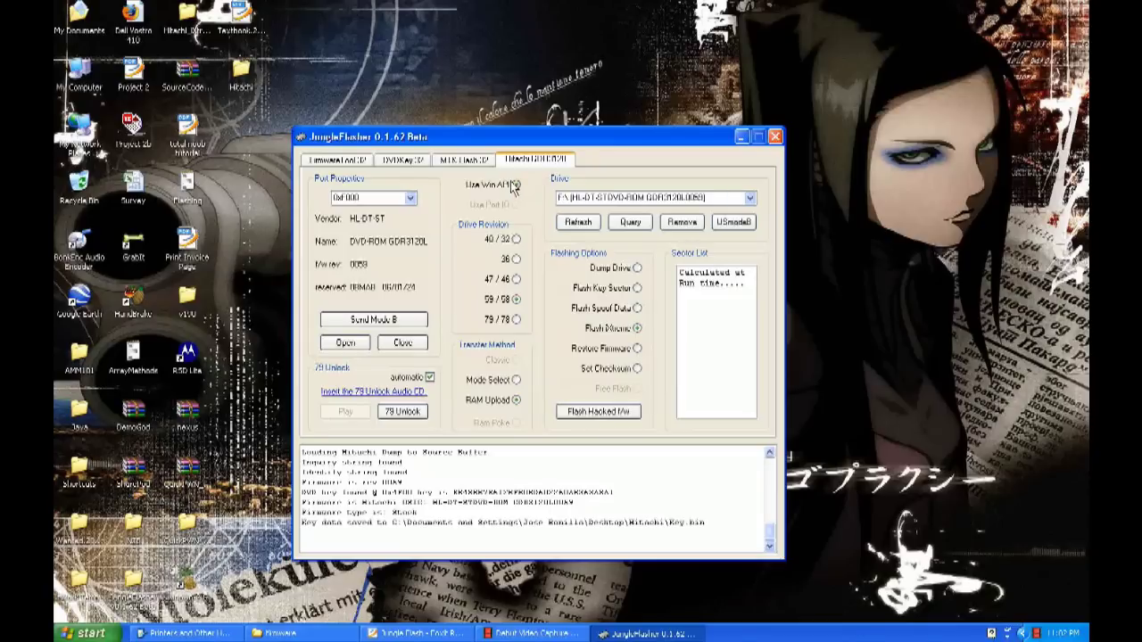
Step: Flash the hacked iXtreme firmware to the drive, saving the backup dump as Hit-OFW in a new folder named Backup Just In Case
{"action": "left_click", "coordinate": [598, 416]}
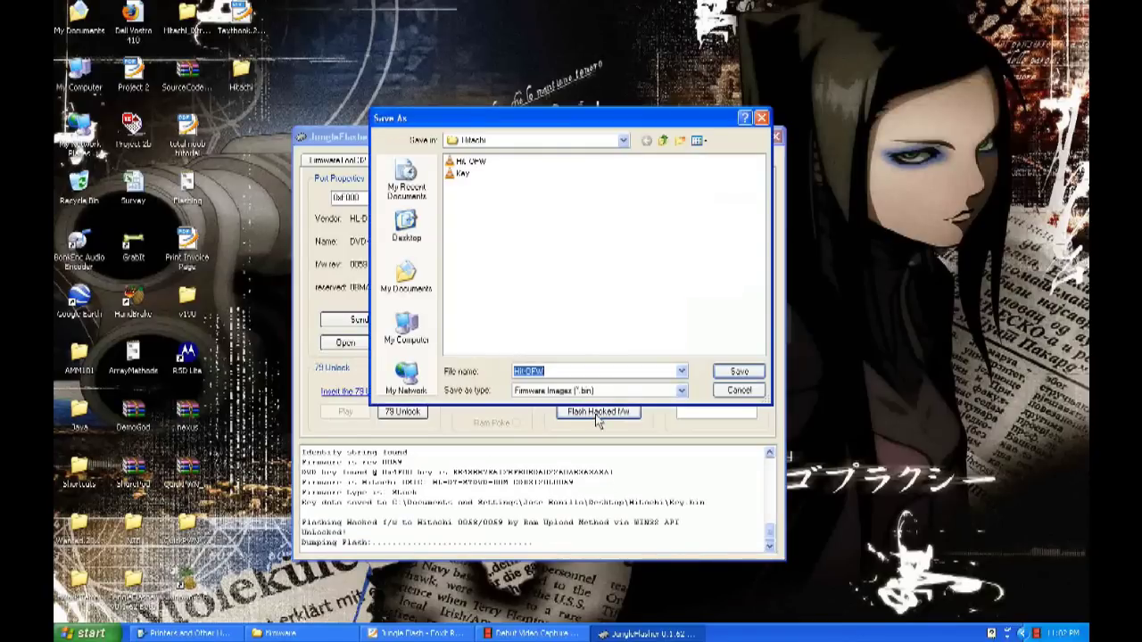
{"action": "left_click", "coordinate": [679, 143]}
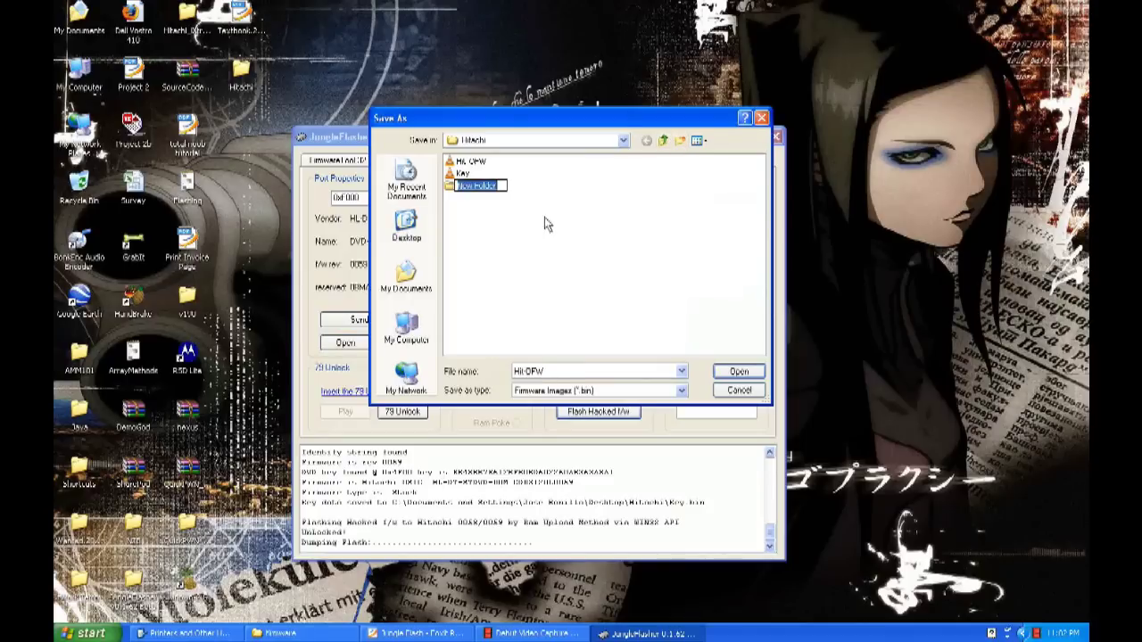
{"action": "type", "text": "Backup Just In Case"}
{"action": "key", "text": "Return"}
{"action": "double_click", "coordinate": [501, 188]}
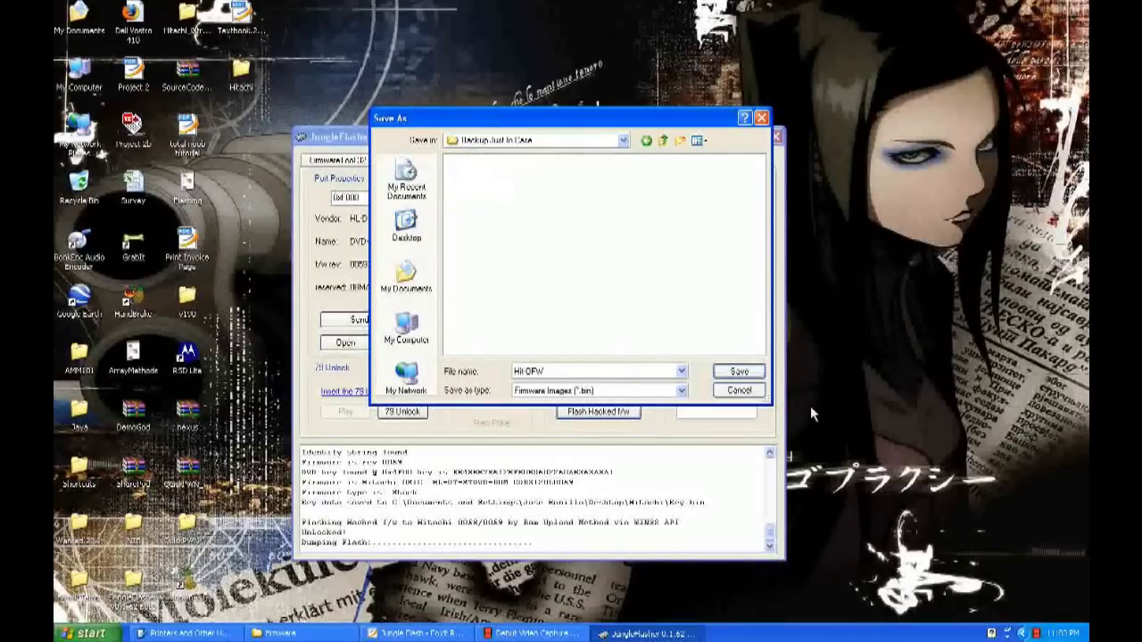
{"action": "left_click", "coordinate": [739, 371]}
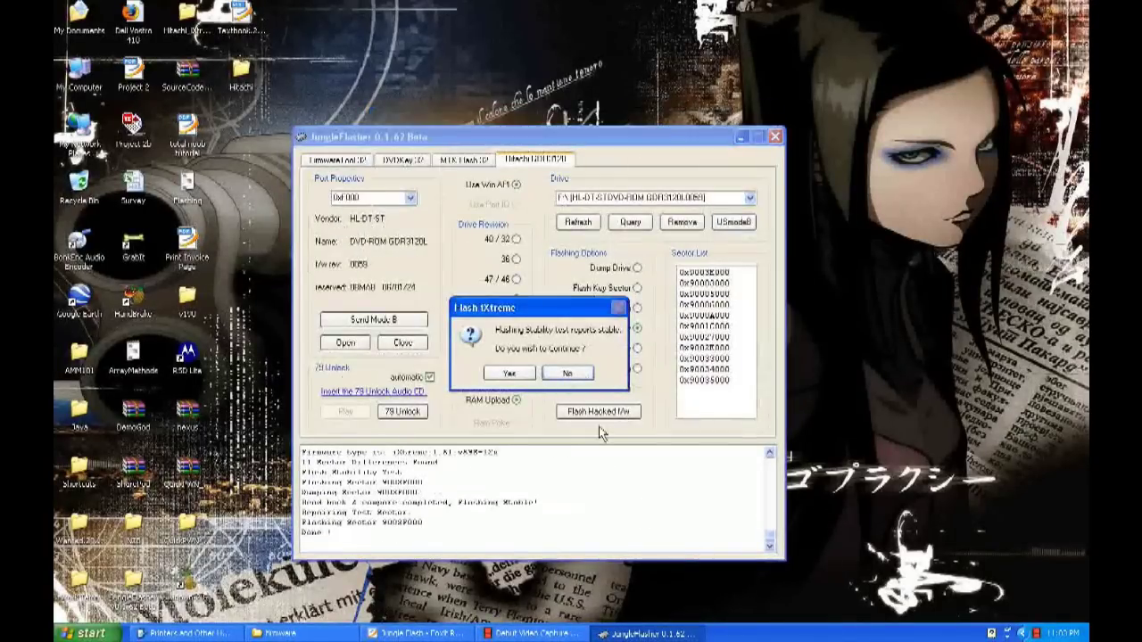
{"action": "left_click", "coordinate": [509, 374]}
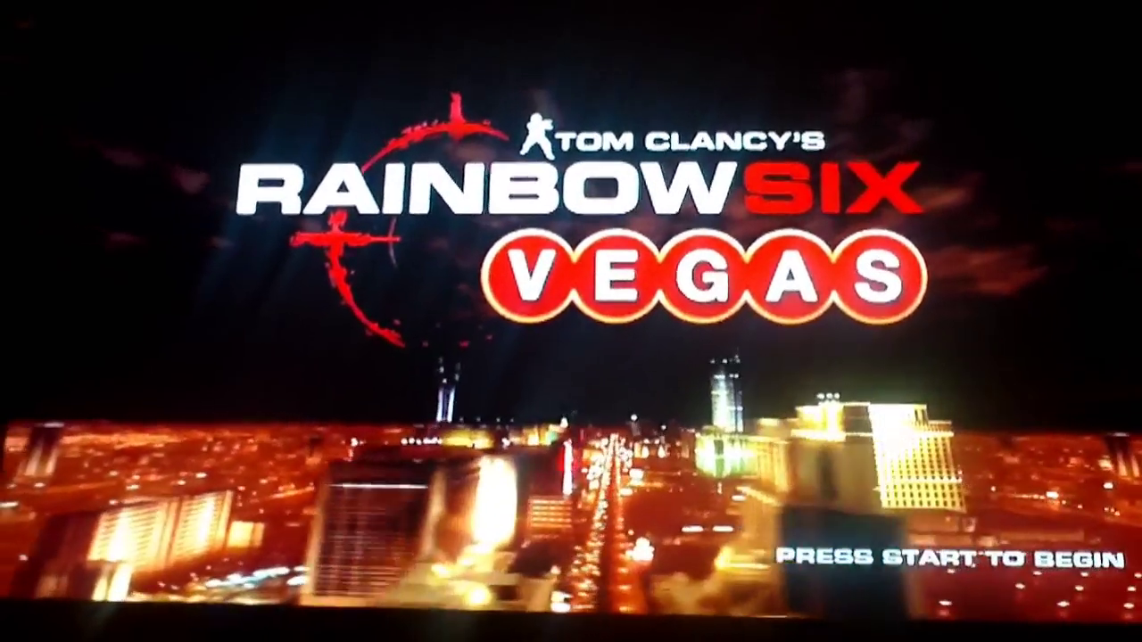
{"action": "key", "text": "Return"}
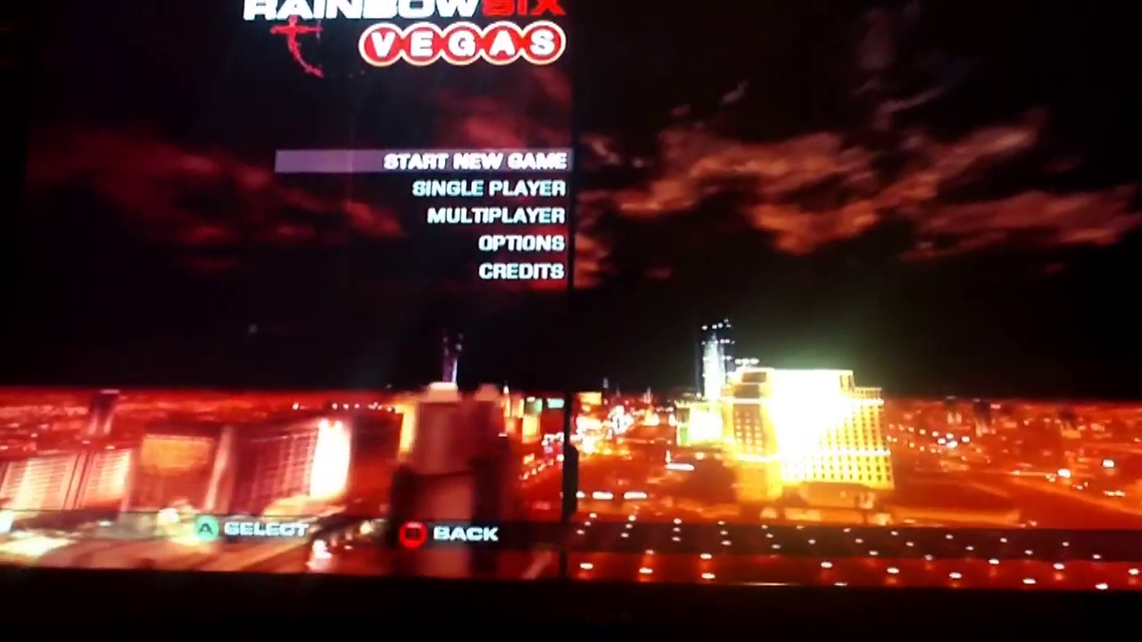
{"action": "key", "text": "Return"}
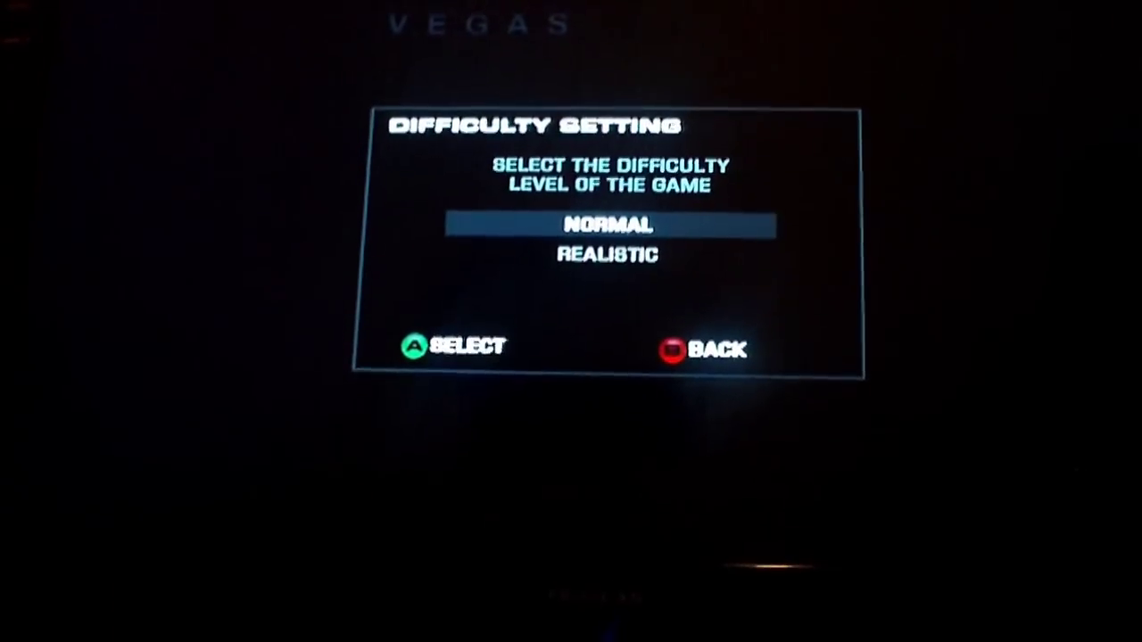
{"action": "key", "text": "Return"}
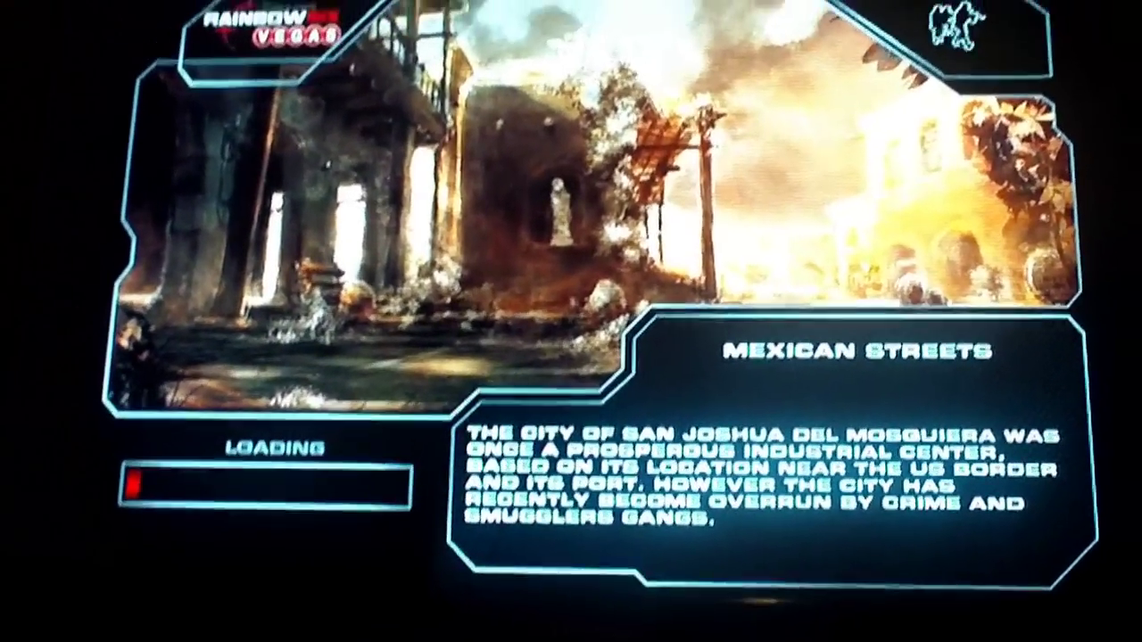